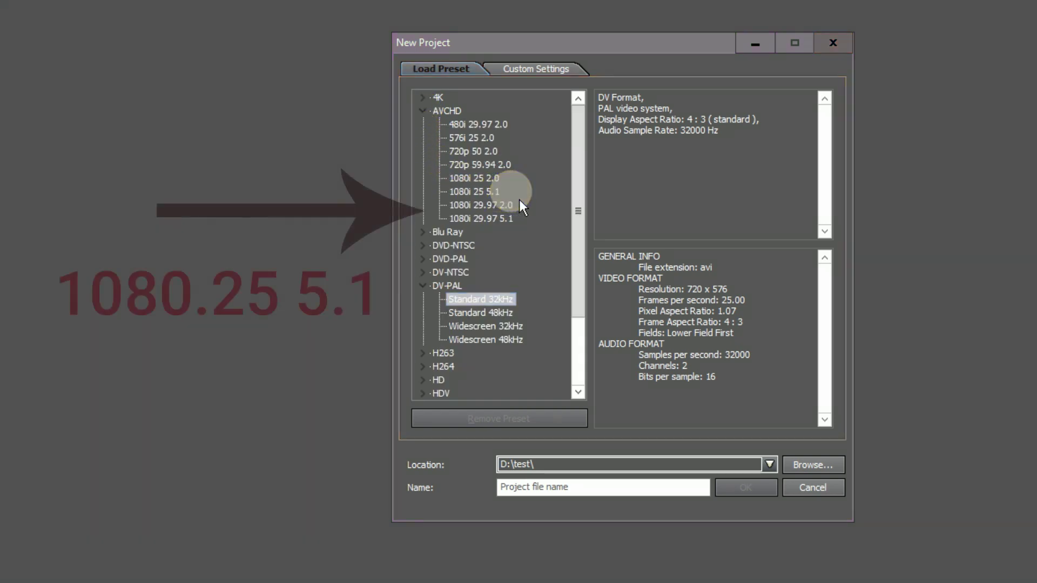
# Create a new project named DEMO from the AVCHD 1080i 25 5.1 preset.
pyautogui.click(492, 194)
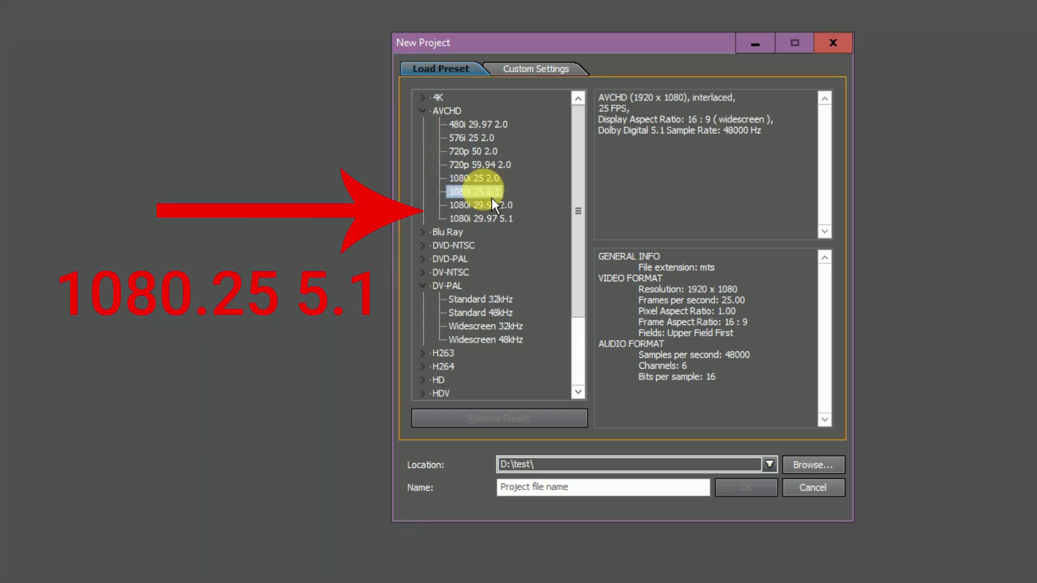
pyautogui.click(596, 500)
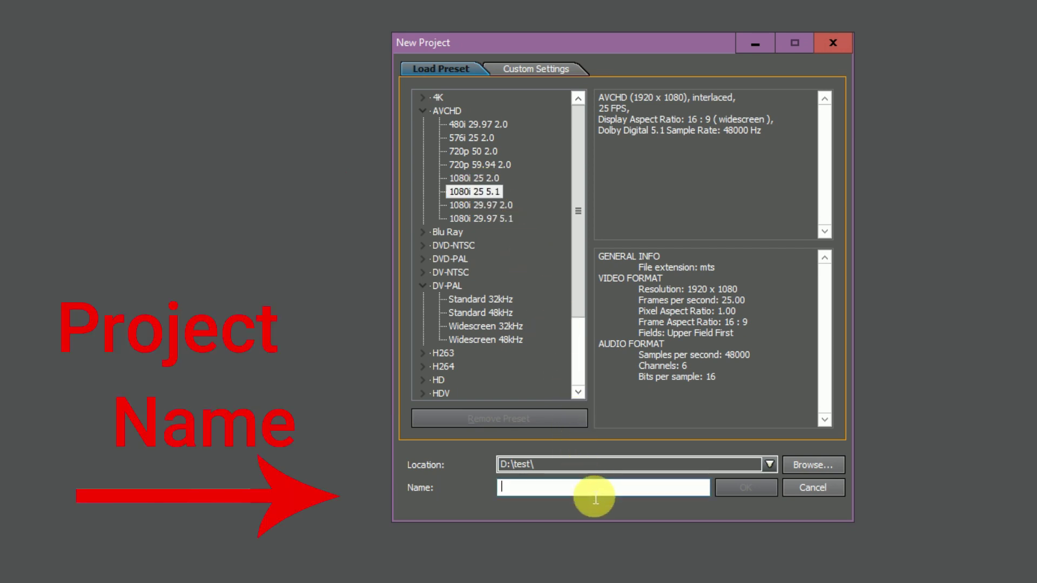
pyautogui.write('DEMO')
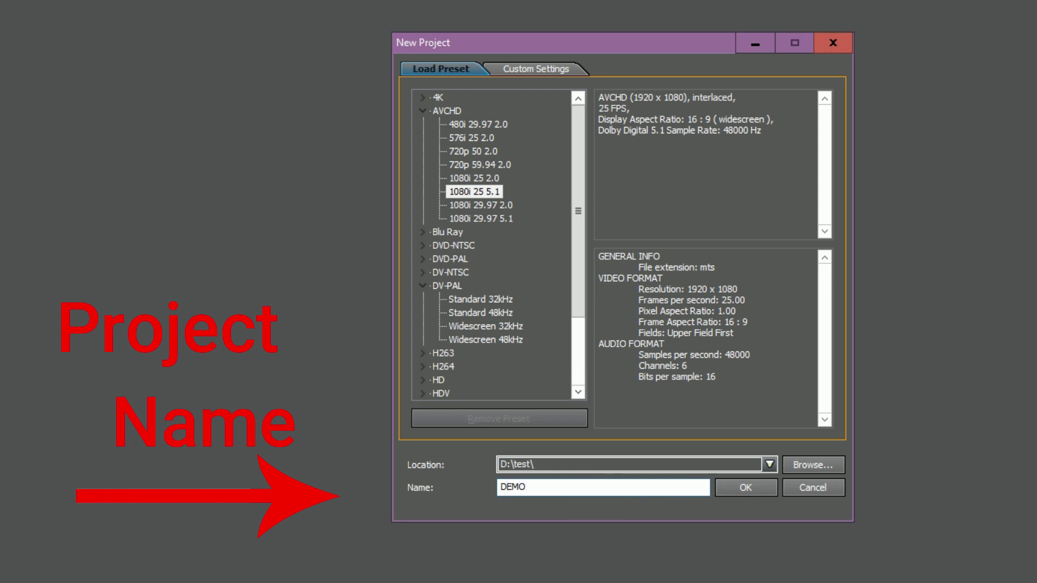
pyautogui.click(742, 503)
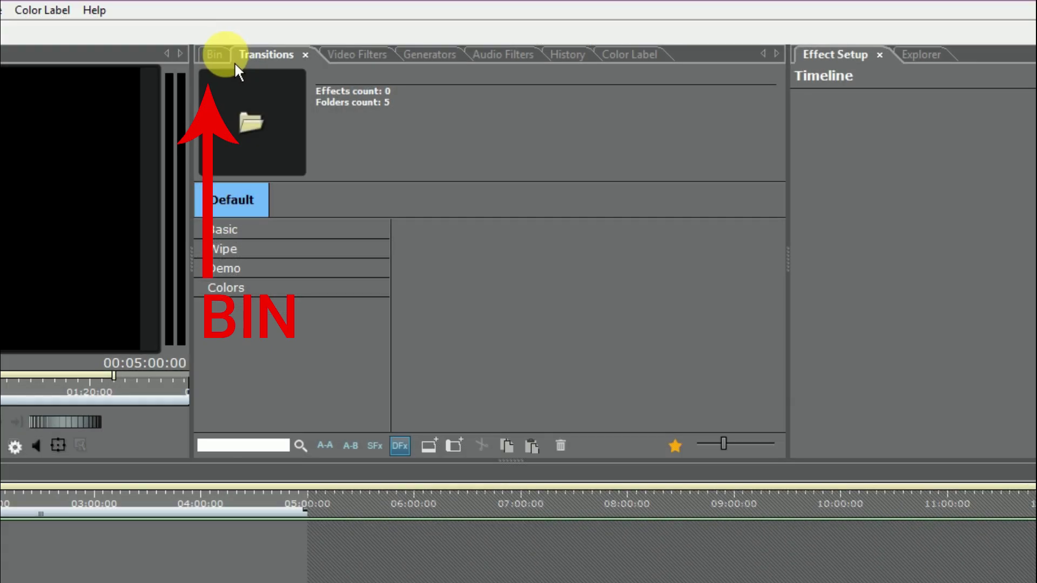
# Import the Rain - 23305 video clip from the Downloads folder into the bin.
pyautogui.click(355, 45)
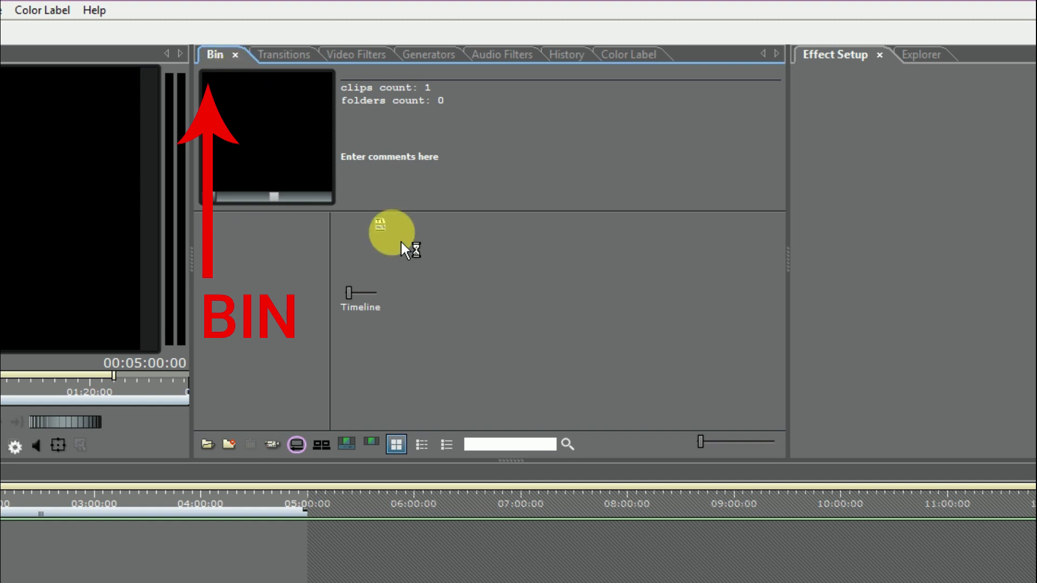
pyautogui.rightClick(554, 320)
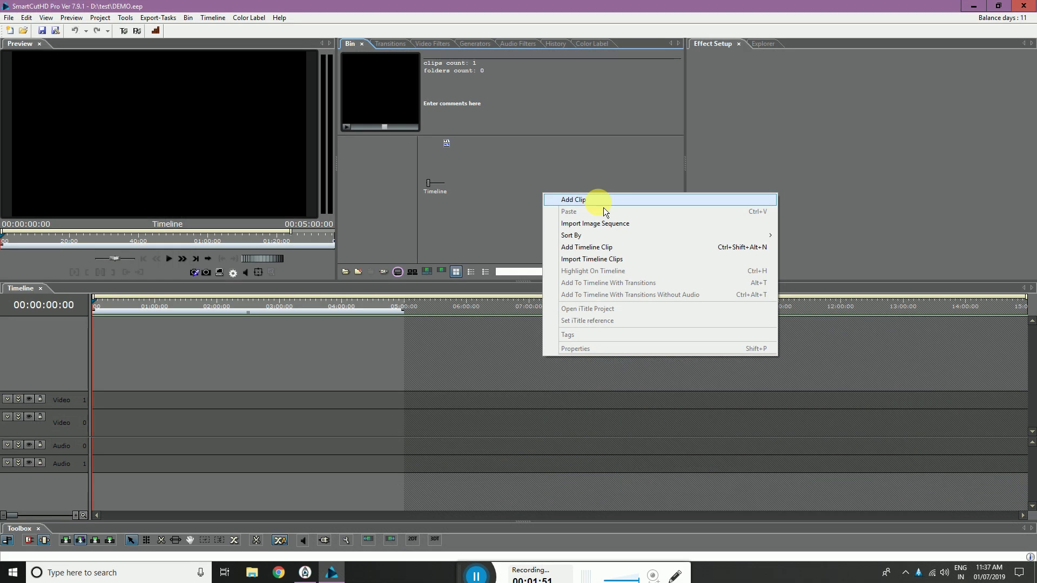
pyautogui.click(648, 331)
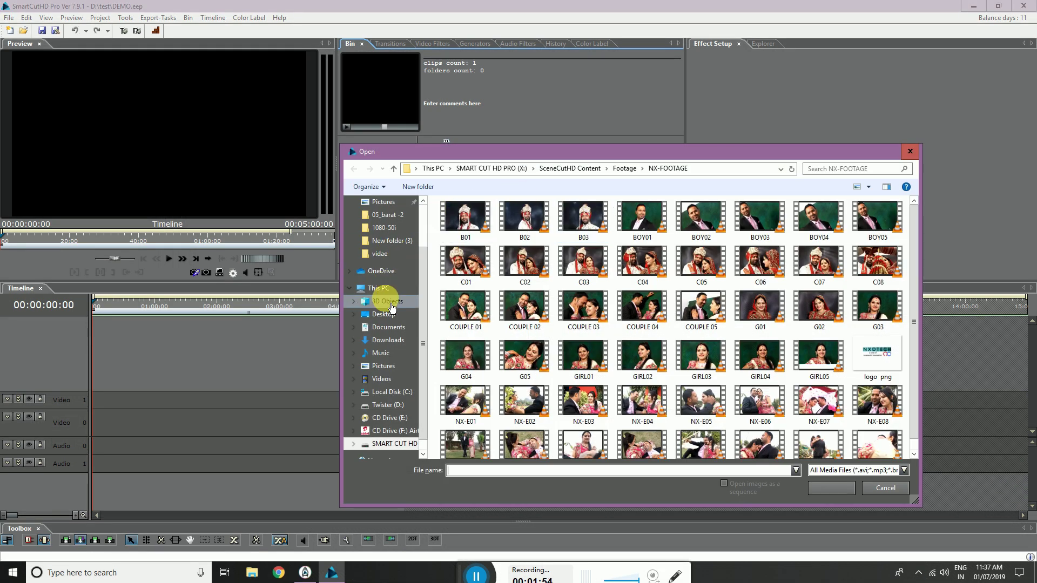
pyautogui.click(402, 352)
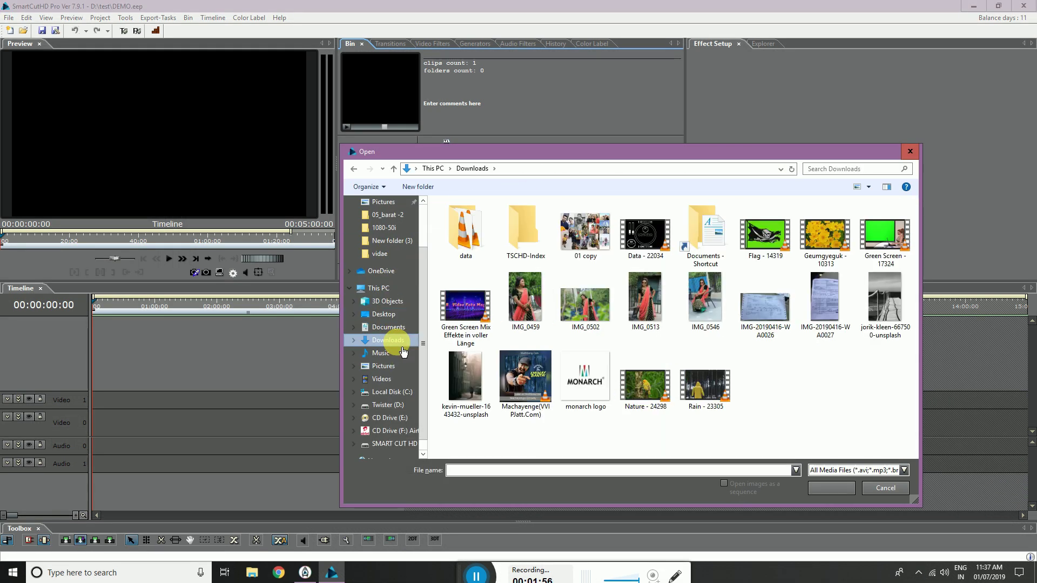
pyautogui.click(713, 395)
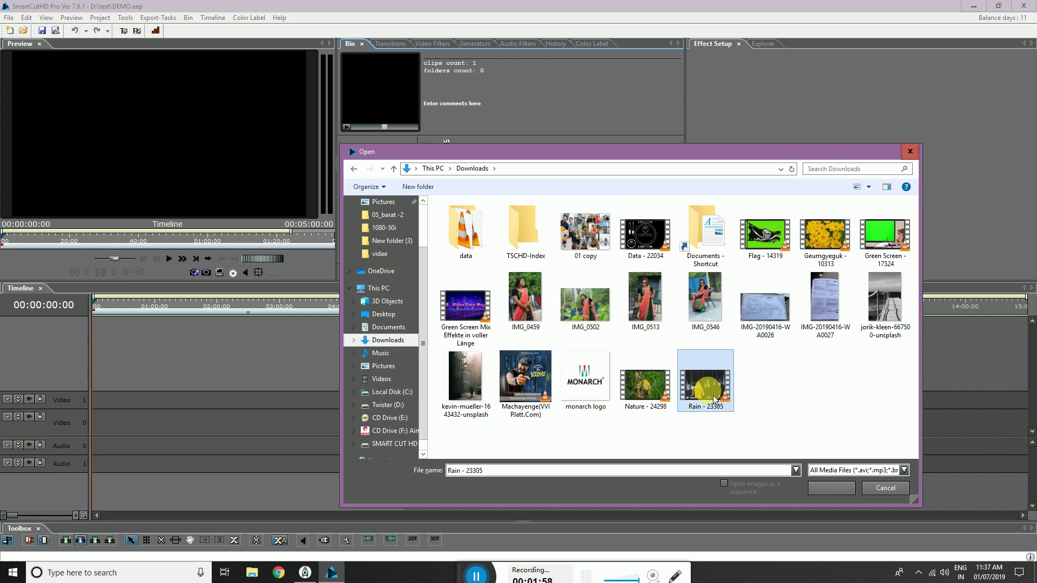
pyautogui.click(833, 495)
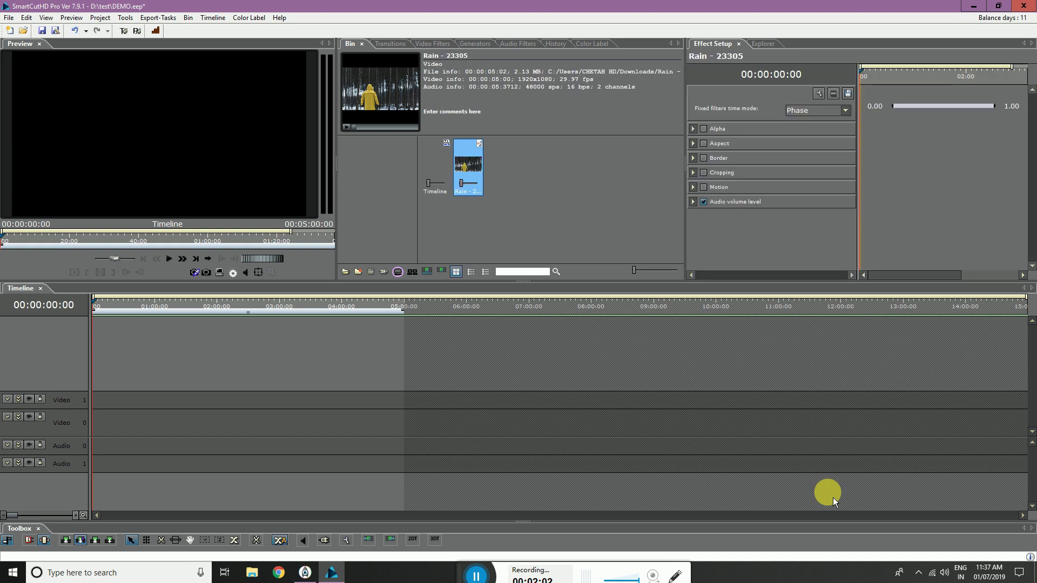
# Place the Rain - 23305 clip at the start of the Video 0 track, keeping the current project settings.
pyautogui.moveTo(471, 168)
pyautogui.mouseDown()
pyautogui.moveTo(138, 408)
pyautogui.moveTo(96, 422)
pyautogui.mouseUp()
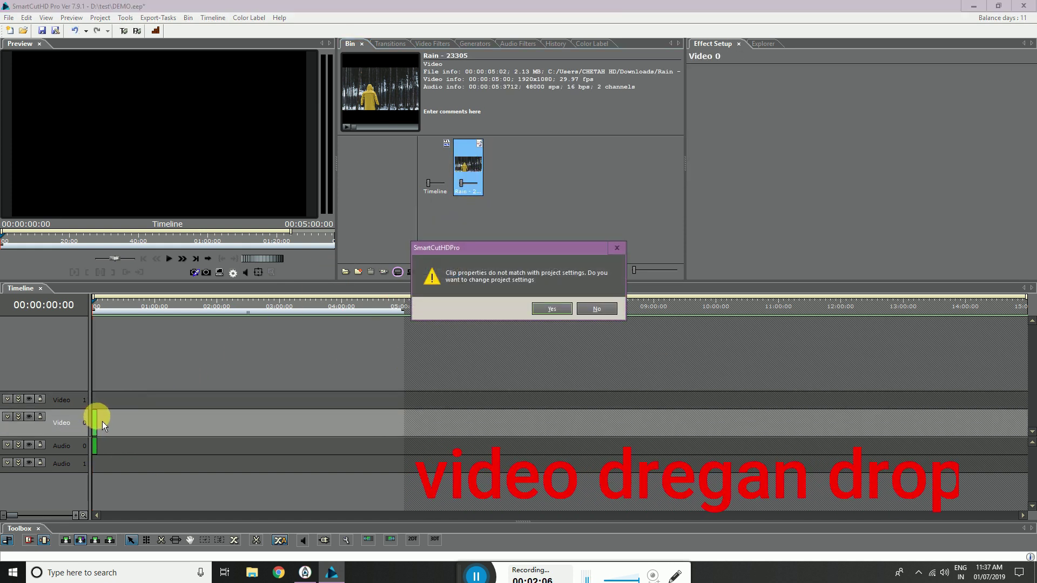
pyautogui.click(597, 308)
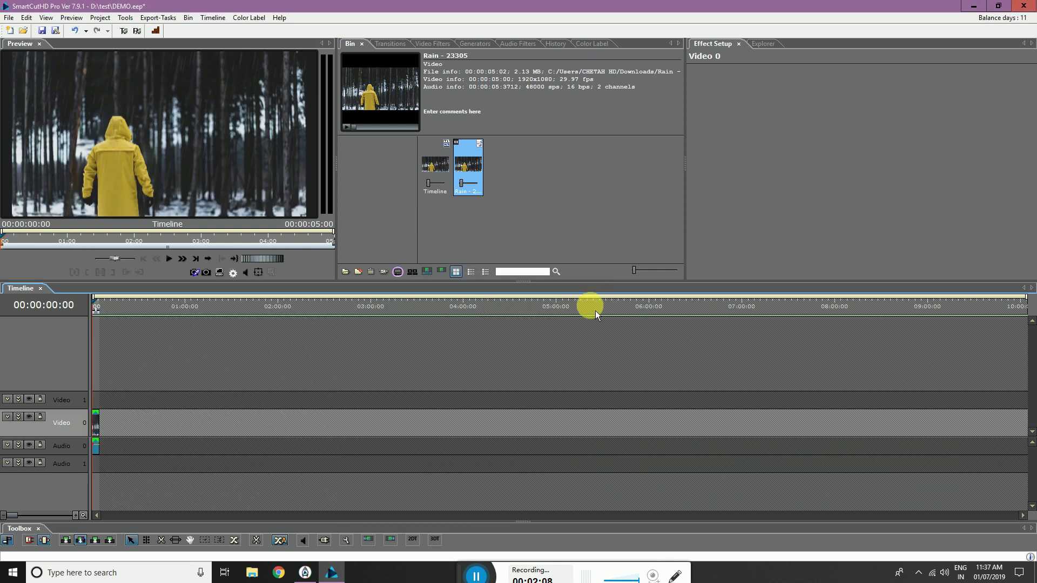
pyautogui.moveTo(12, 516); pyautogui.dragTo(38, 516)
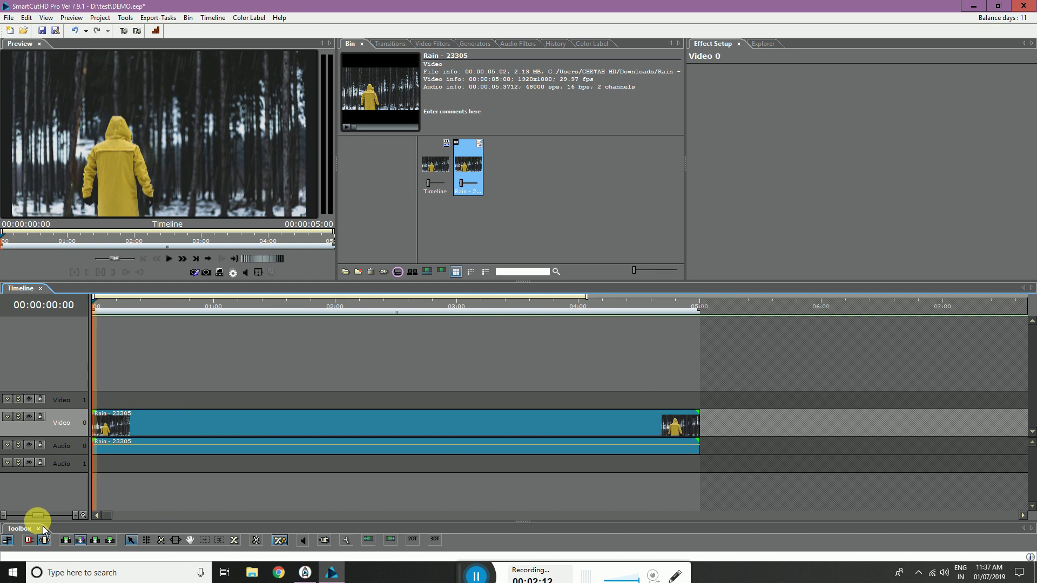
pyautogui.click(104, 307)
pyautogui.moveTo(110, 310); pyautogui.dragTo(83, 345)
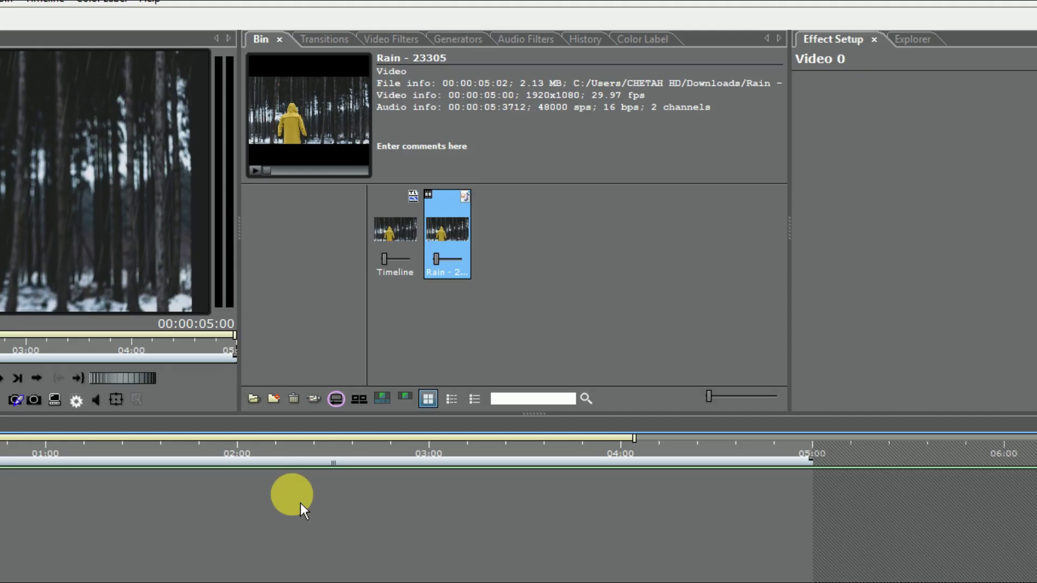
# Find the Chrominance video filter and apply it to the Rain - 23305 clip on the timeline.
pyautogui.click(426, 54)
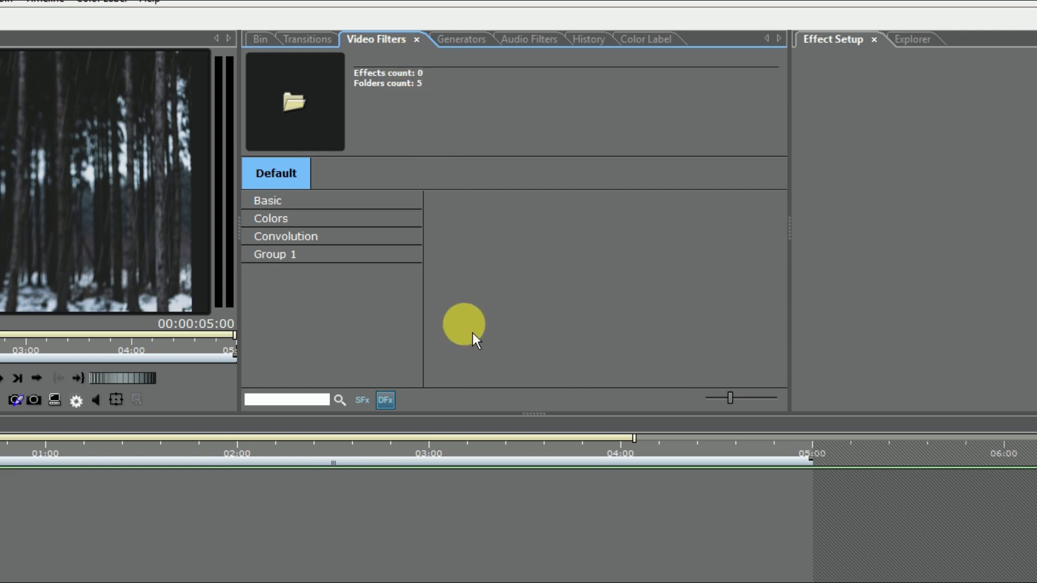
pyautogui.click(299, 403)
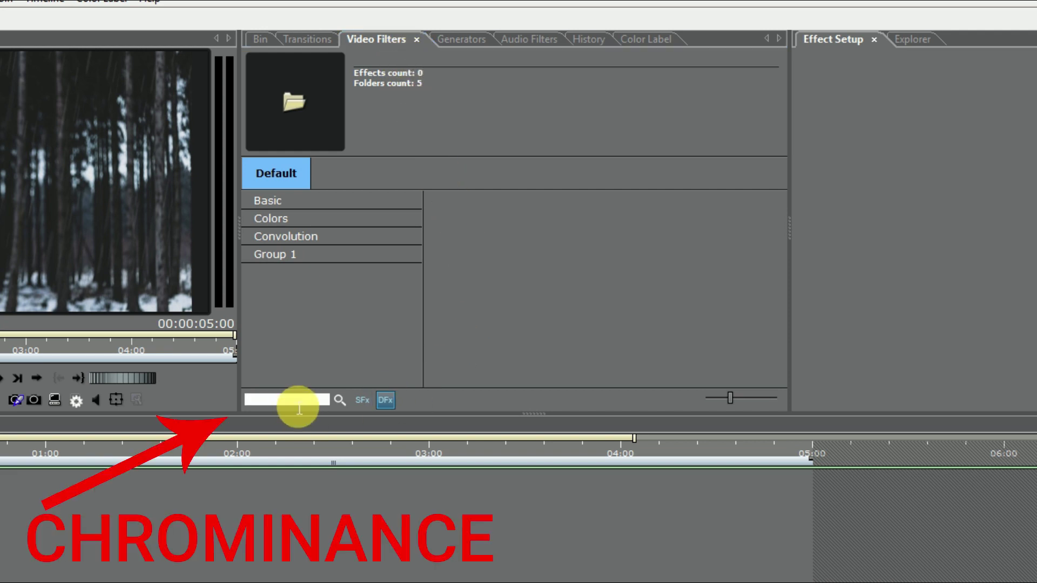
pyautogui.write('C')
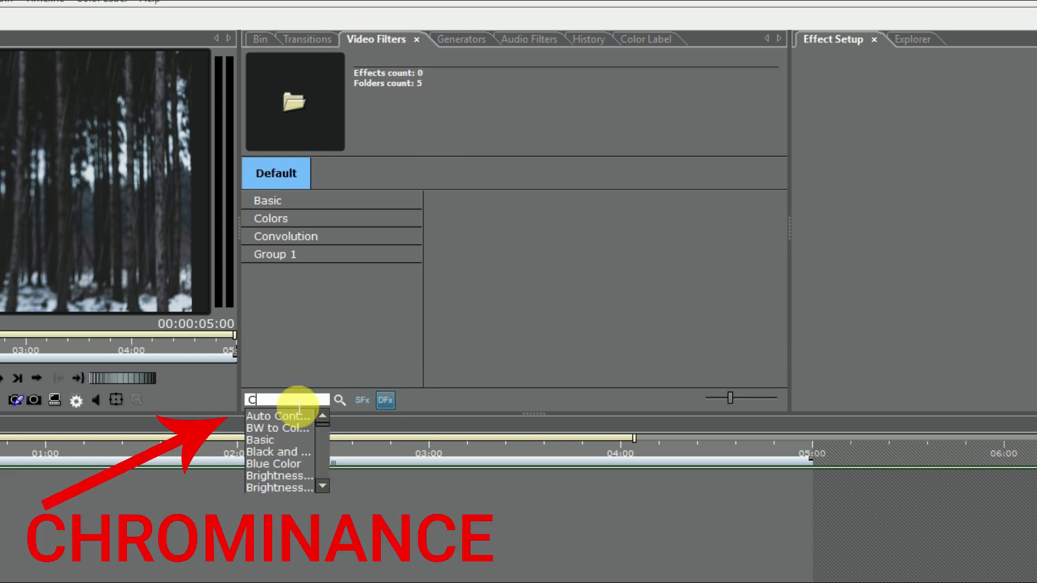
pyautogui.write('HR')
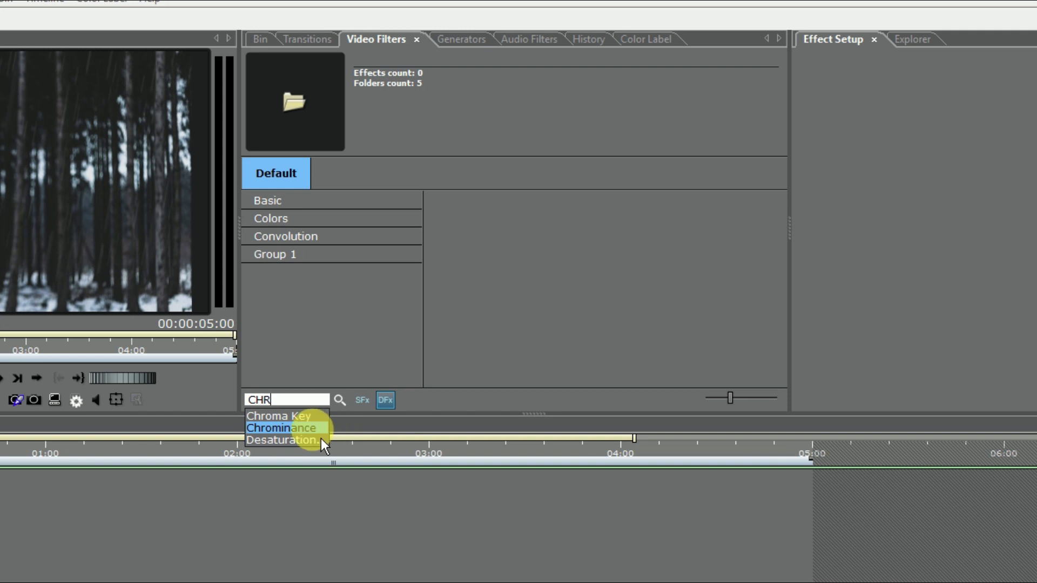
pyautogui.press('Return')
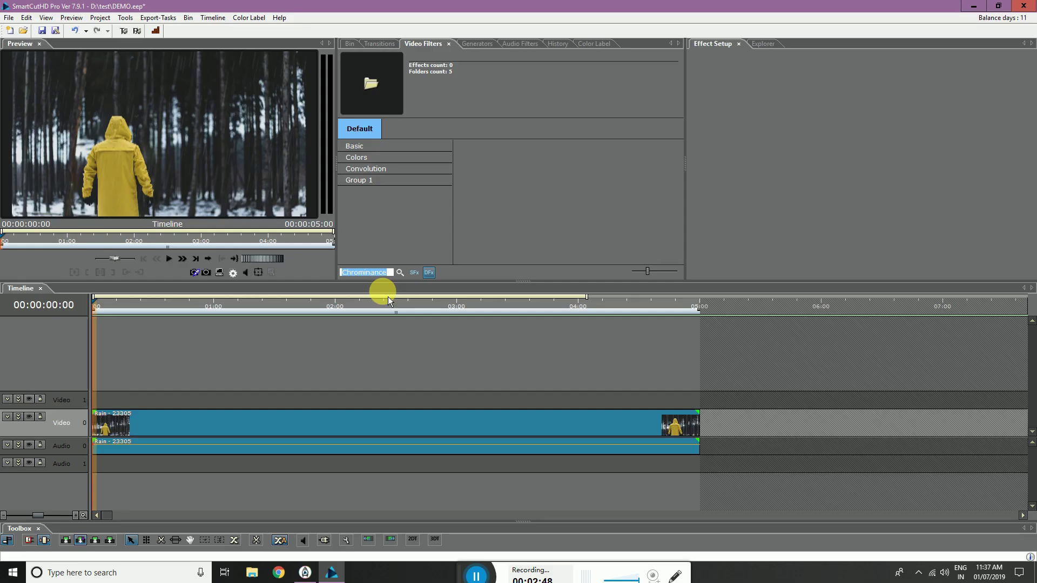
pyautogui.press('Return')
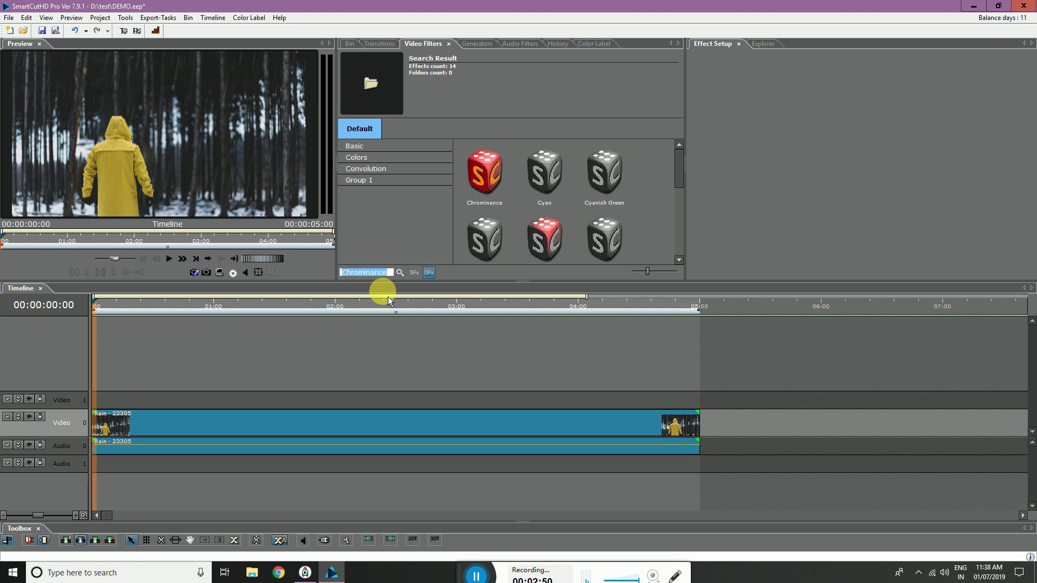
pyautogui.click(494, 190)
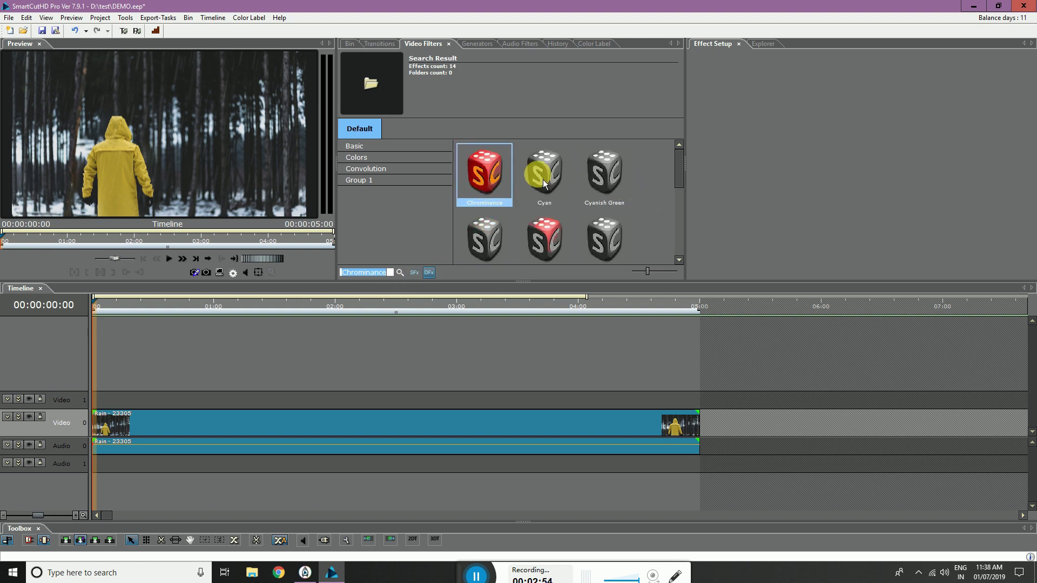
pyautogui.click(503, 171)
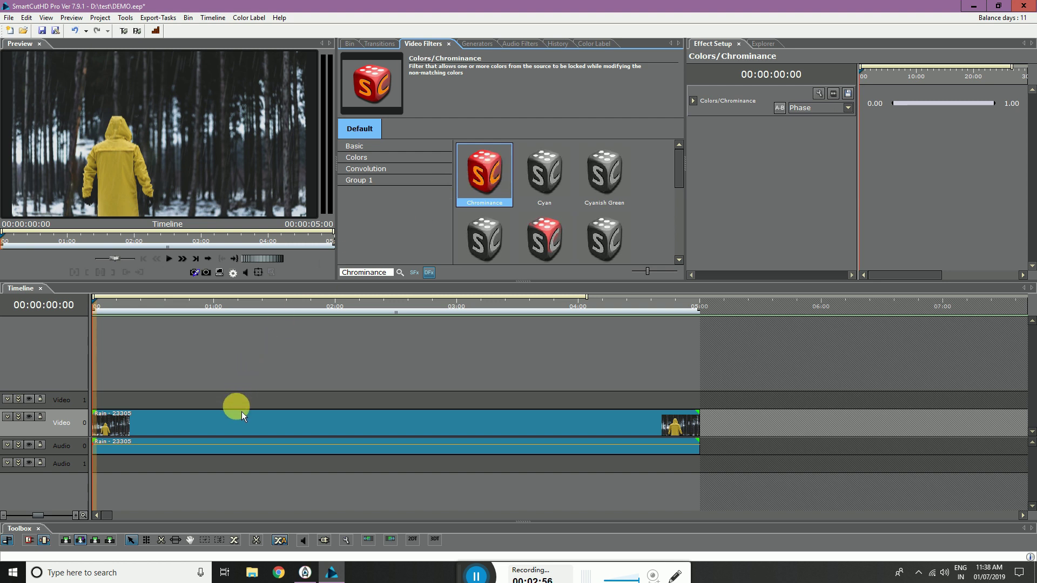
pyautogui.moveTo(242, 430); pyautogui.dragTo(242, 426)
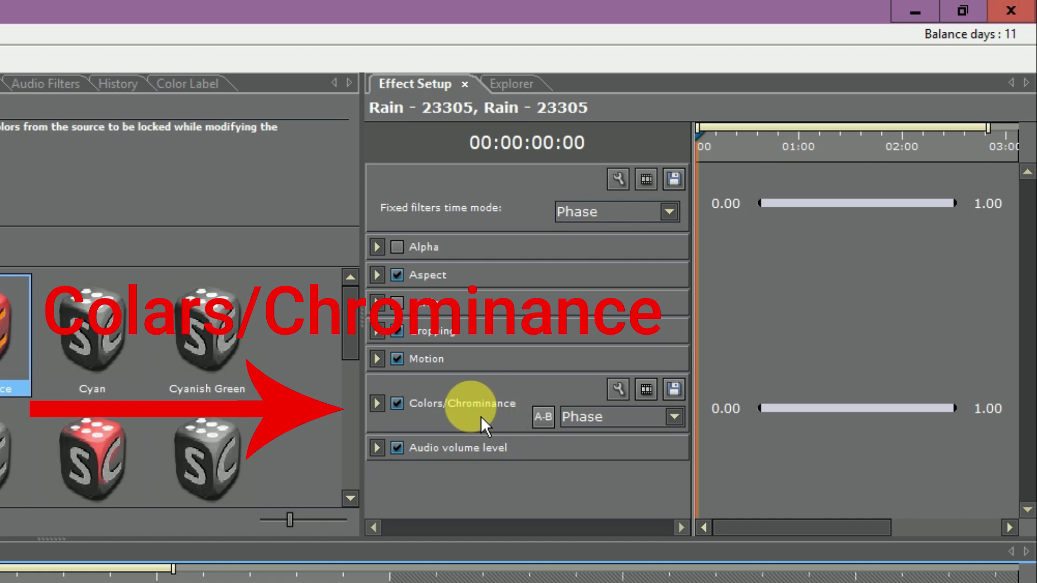
# Set Lock Color 1 of the Chrominance filter to the yellow sampled from the raincoat in the preview and enable it.
pyautogui.click(385, 417)
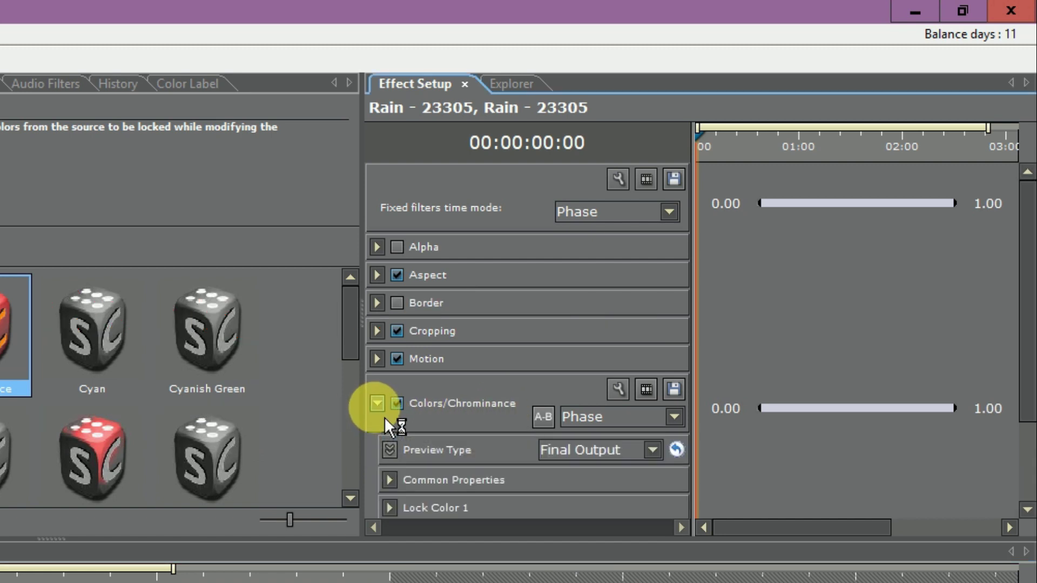
pyautogui.moveTo(1020, 371); pyautogui.dragTo(1020, 486)
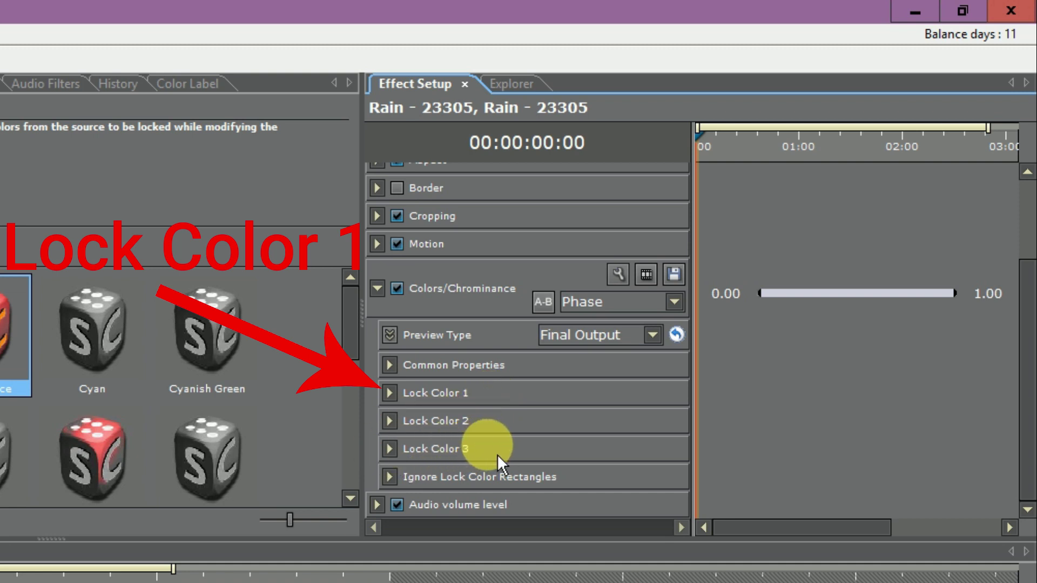
pyautogui.click(404, 404)
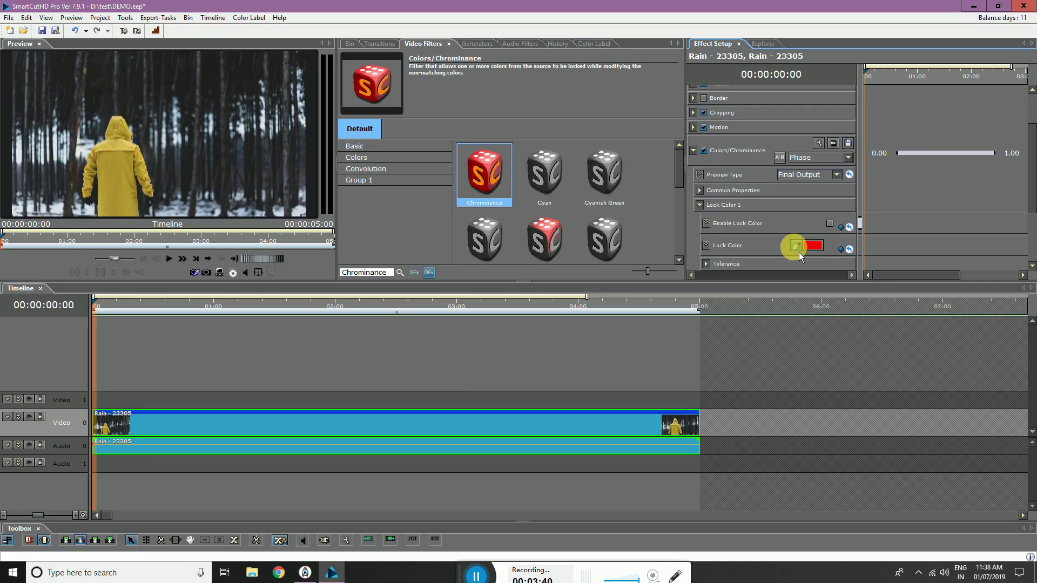
pyautogui.click(581, 481)
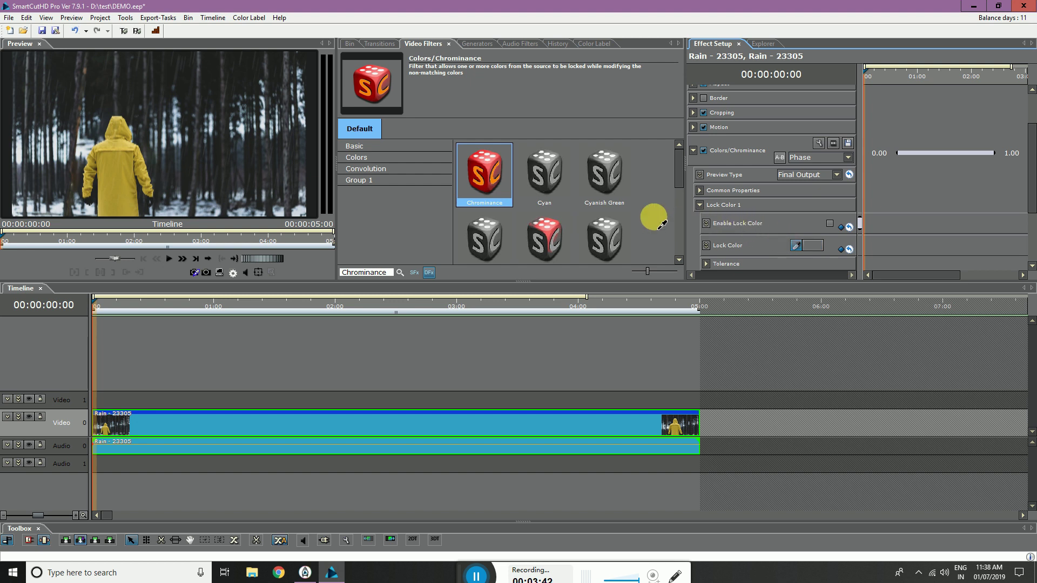
pyautogui.click(118, 174)
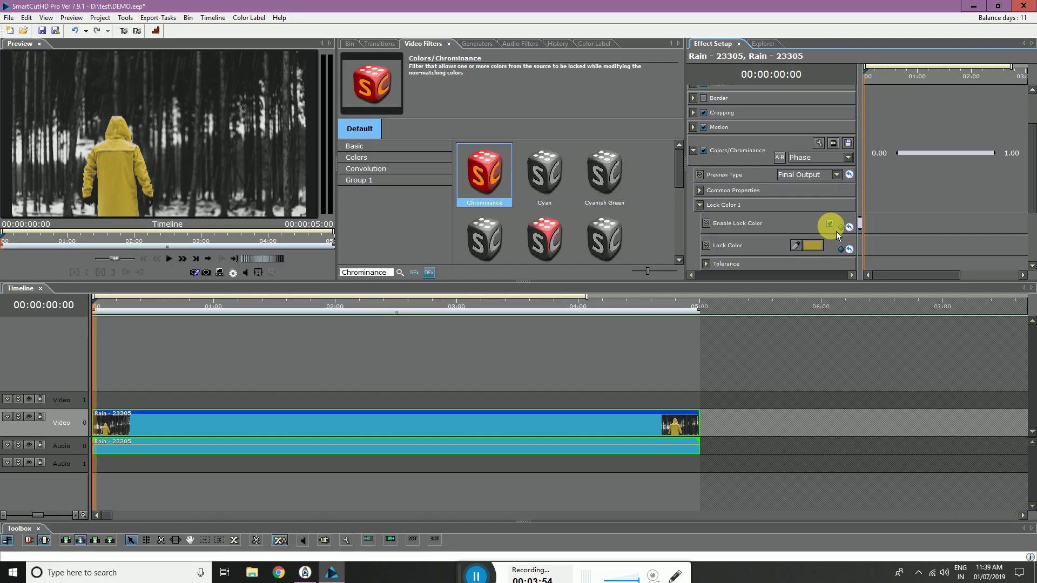
# Return the playhead to the start of the timeline and check the filtered clip in full-screen preview.
pyautogui.moveTo(104, 309); pyautogui.dragTo(90, 367)
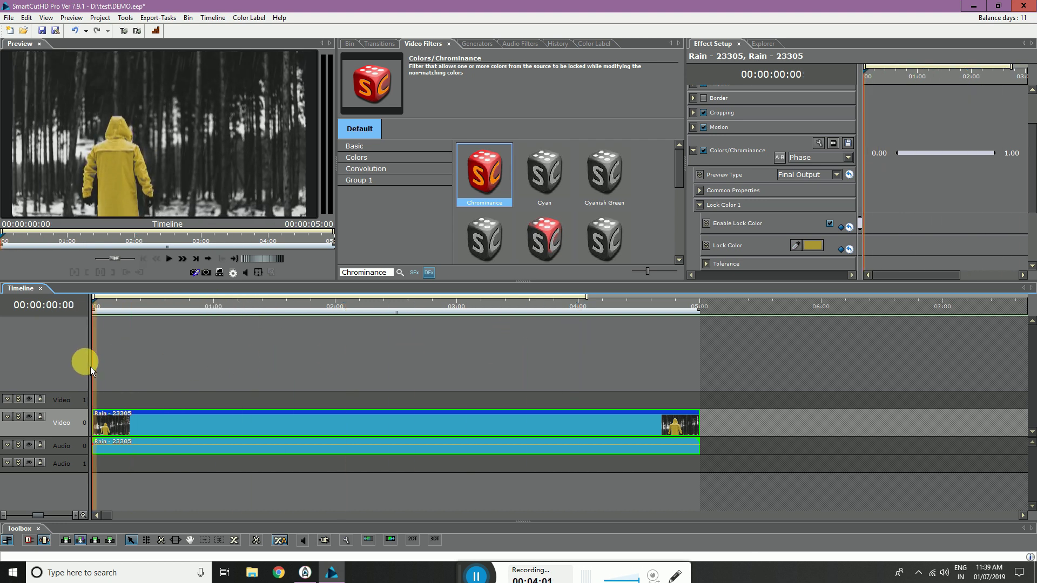
pyautogui.doubleClick(161, 177)
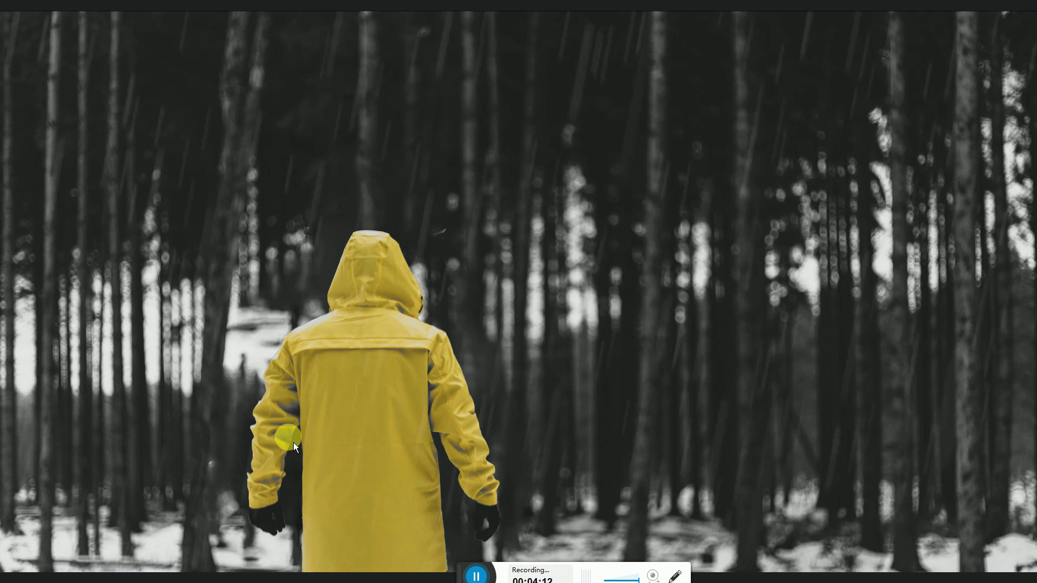
pyautogui.press('Escape')
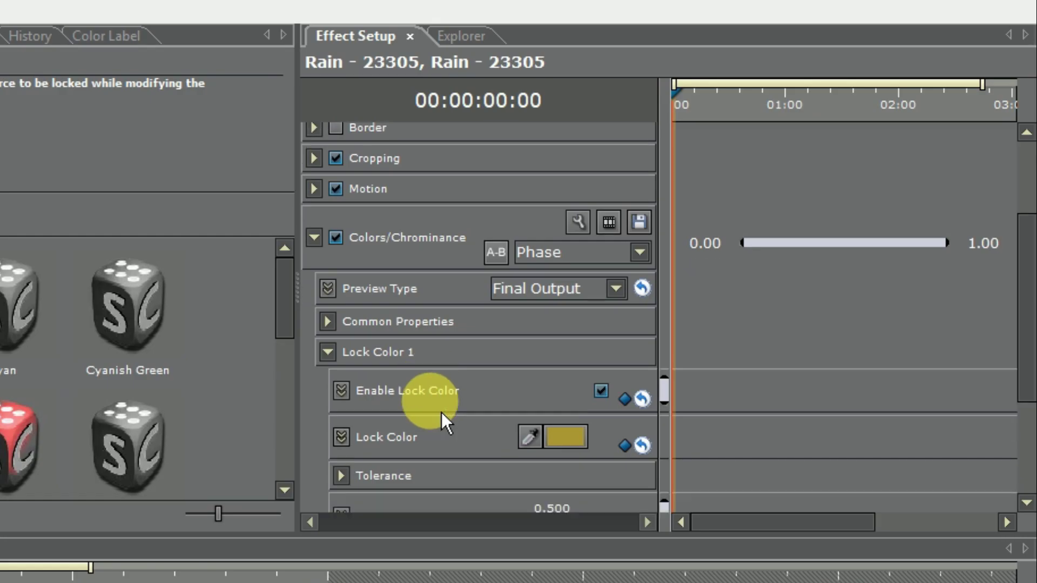
# Disable Lock Color 1 in the Chrominance filter settings.
pyautogui.scroll(-3, 754, 219)
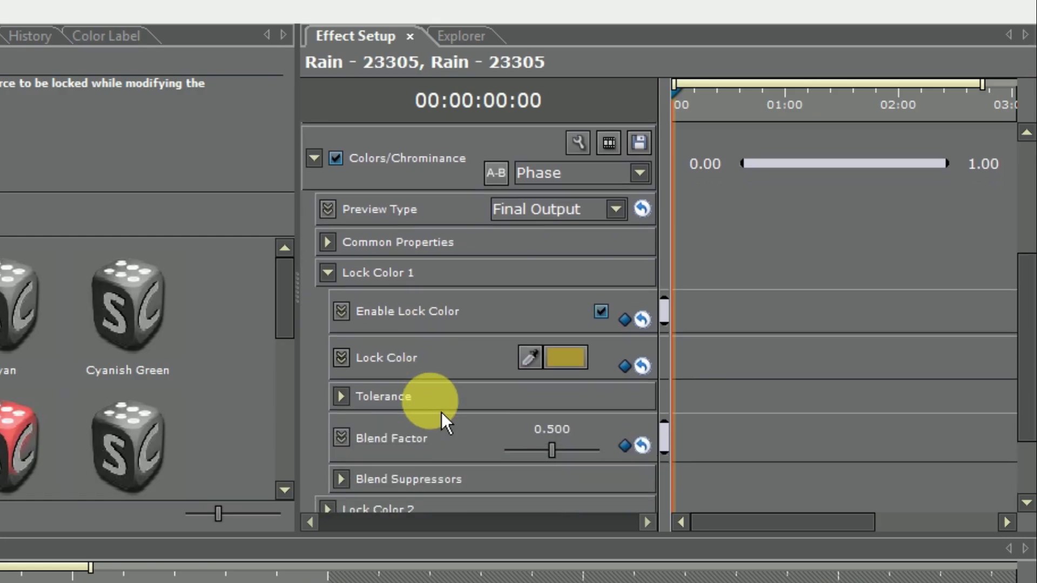
pyautogui.scroll(-1, 442, 412)
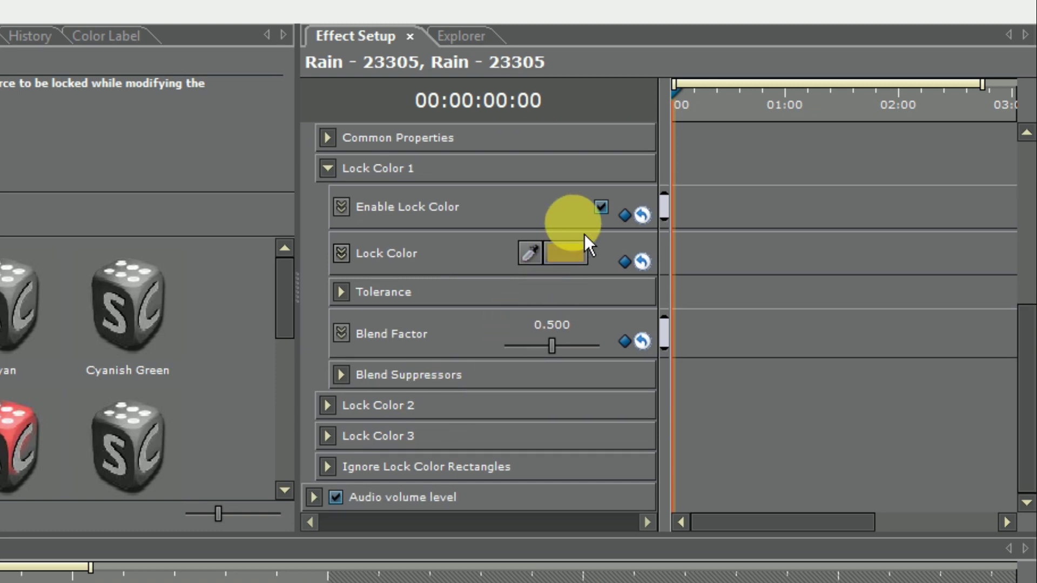
pyautogui.click(602, 208)
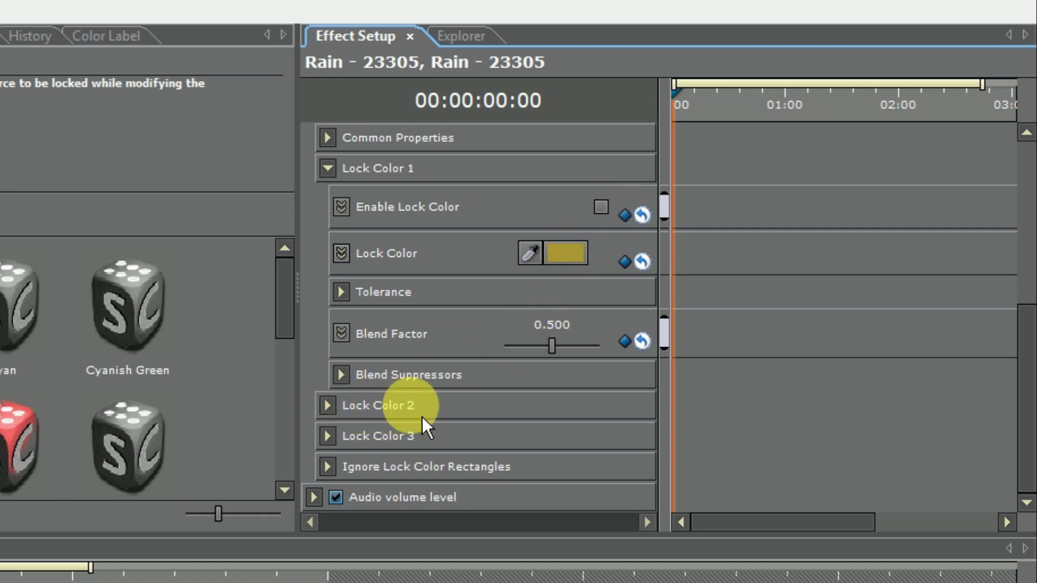
# Set Lock Color 2 to the light yellow sampled from the raincoat's hood in the preview, and enable both Lock Color 2 and Lock Color 1.
pyautogui.click(343, 418)
pyautogui.scroll(-3, 381, 416)
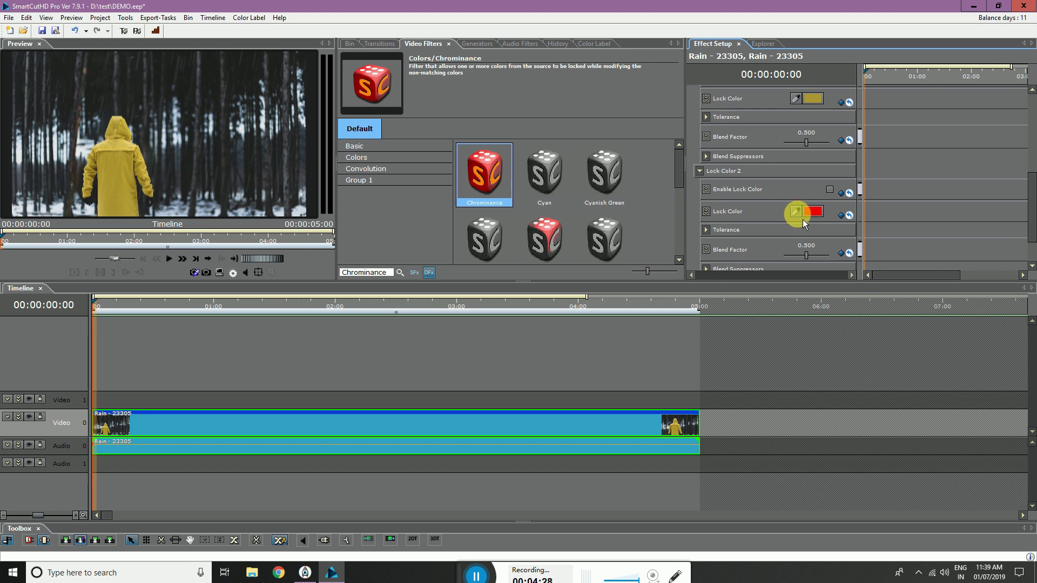
pyautogui.click(797, 213)
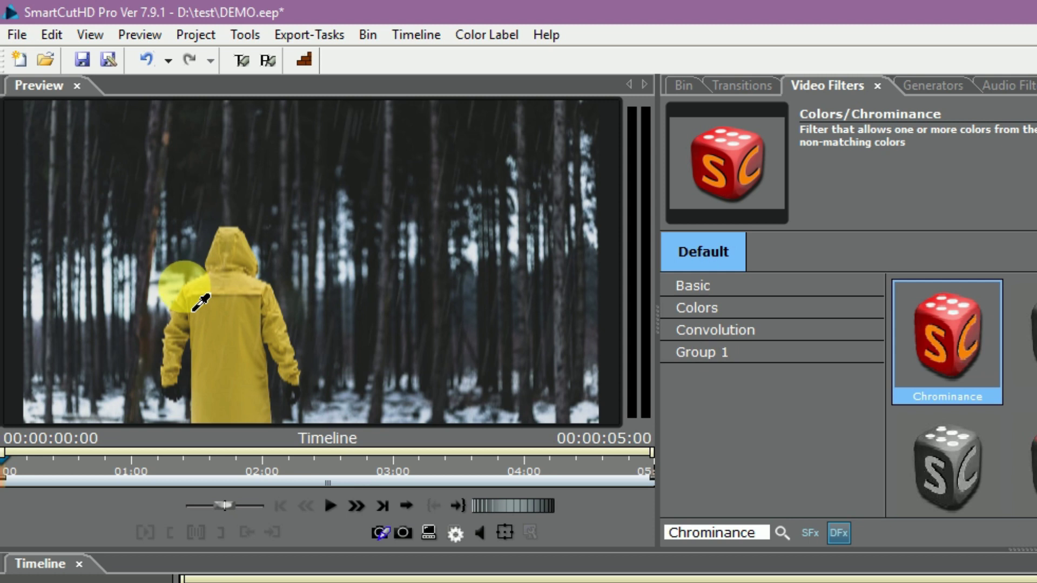
pyautogui.click(237, 246)
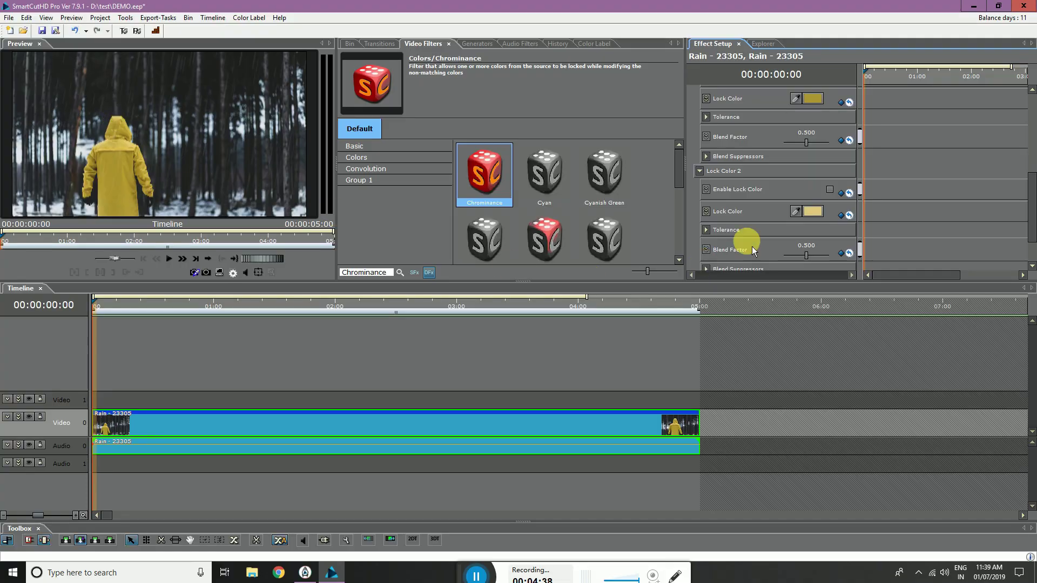
pyautogui.click(831, 190)
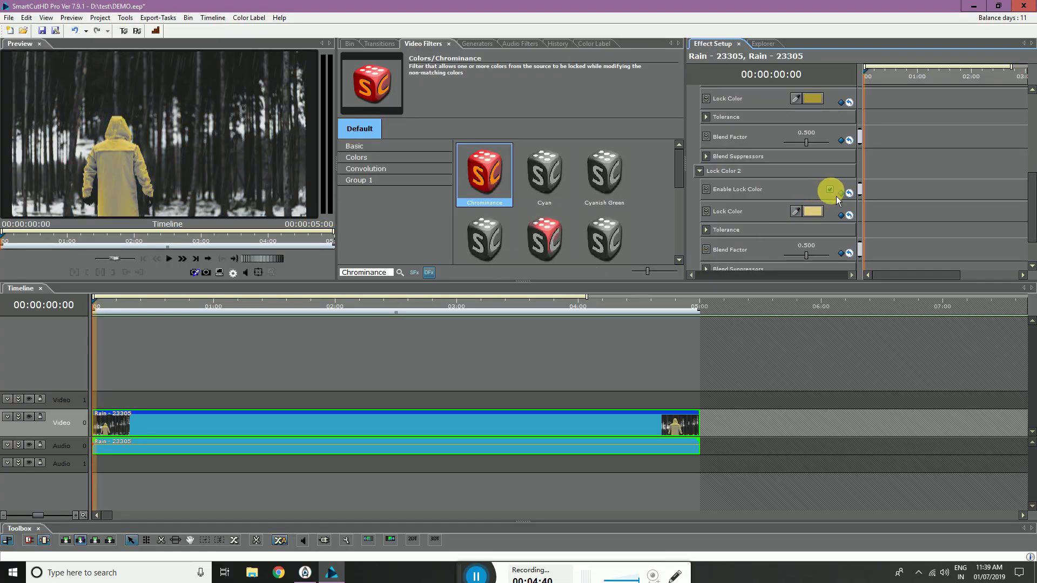
pyautogui.scroll(4, 837, 201)
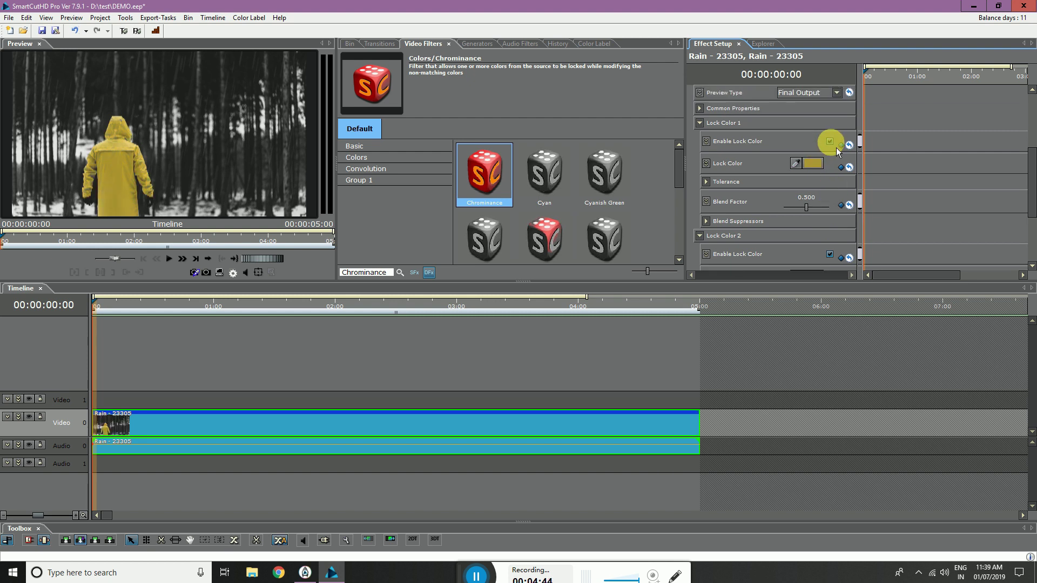
# Check the clip with both lock colors in full-screen preview and return the playhead to the start of the timeline.
pyautogui.doubleClick(125, 184)
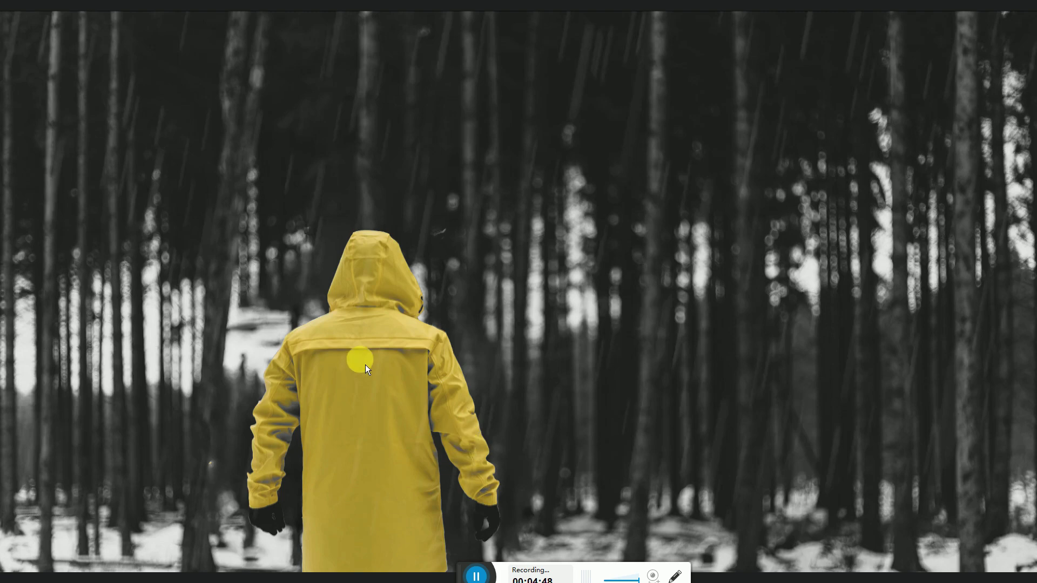
pyautogui.press('Escape')
pyautogui.moveTo(93, 310)
pyautogui.mouseDown()
pyautogui.moveTo(204, 322)
pyautogui.moveTo(85, 329)
pyautogui.mouseUp()
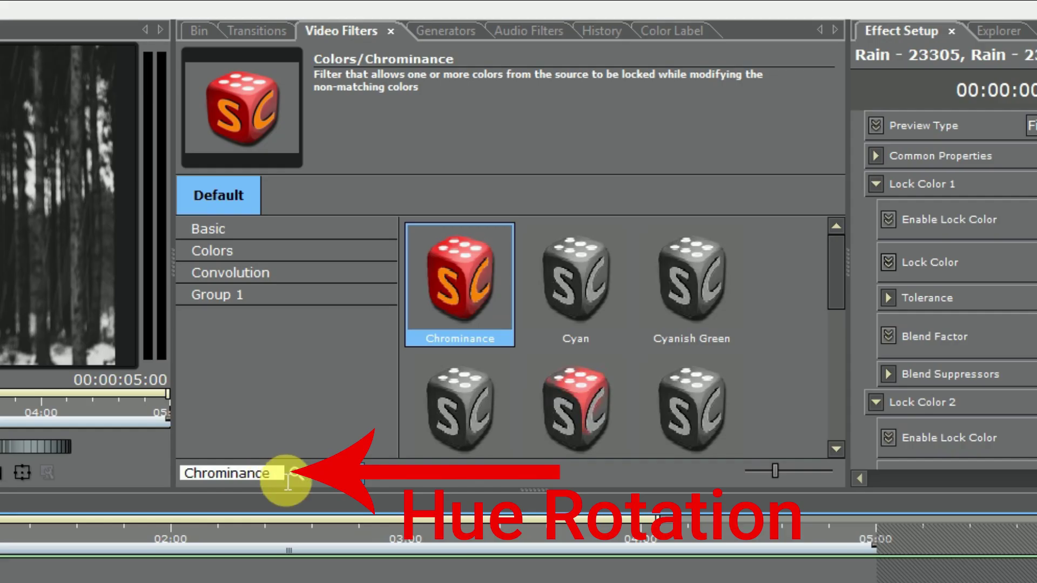
# Find the Hue Rotation 1x video filter and apply it to the Rain - 23305 clip on the timeline.
pyautogui.doubleClick(287, 474)
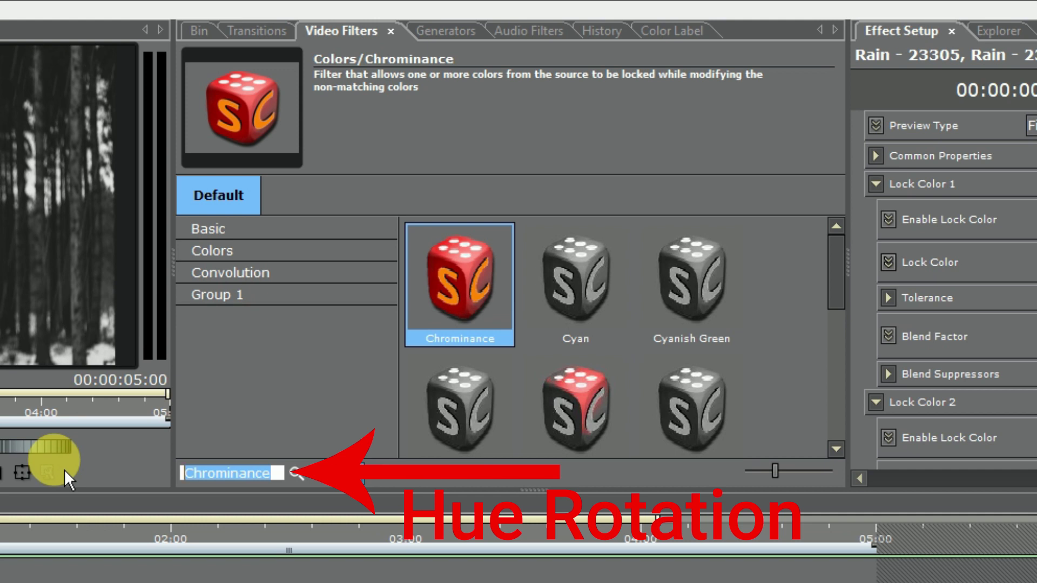
pyautogui.write('HUE')
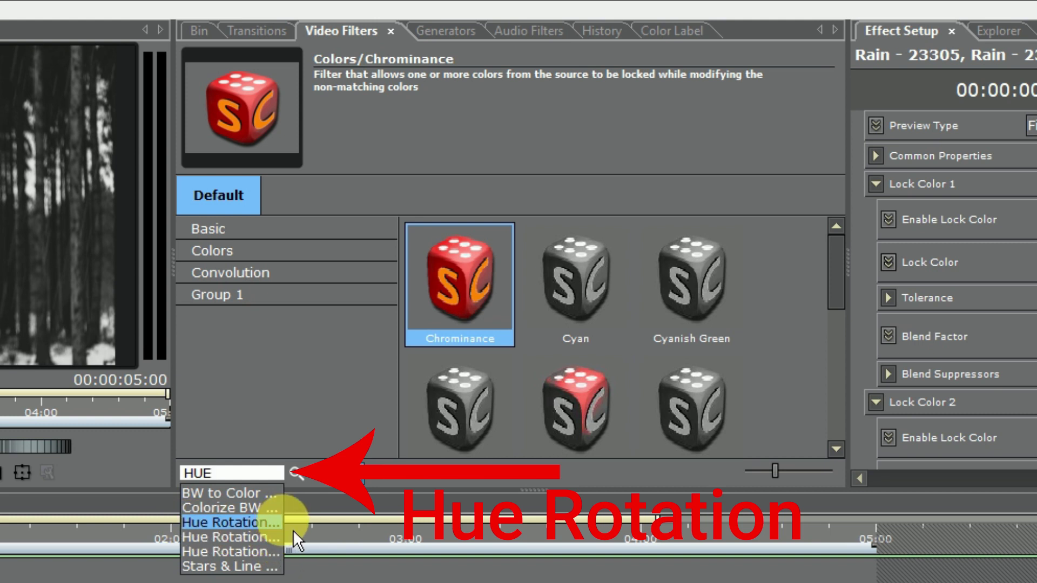
pyautogui.press('Return')
pyautogui.moveTo(441, 340); pyautogui.dragTo(293, 425)
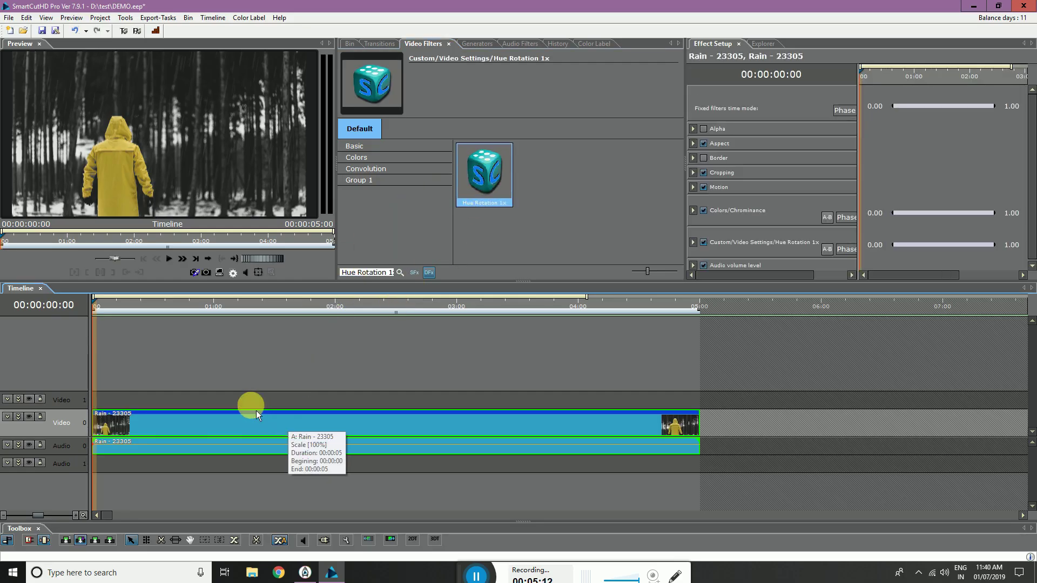
# Review the hue rotation effect on the clip in full-screen preview and move the playhead back to the timeline start.
pyautogui.doubleClick(88, 189)
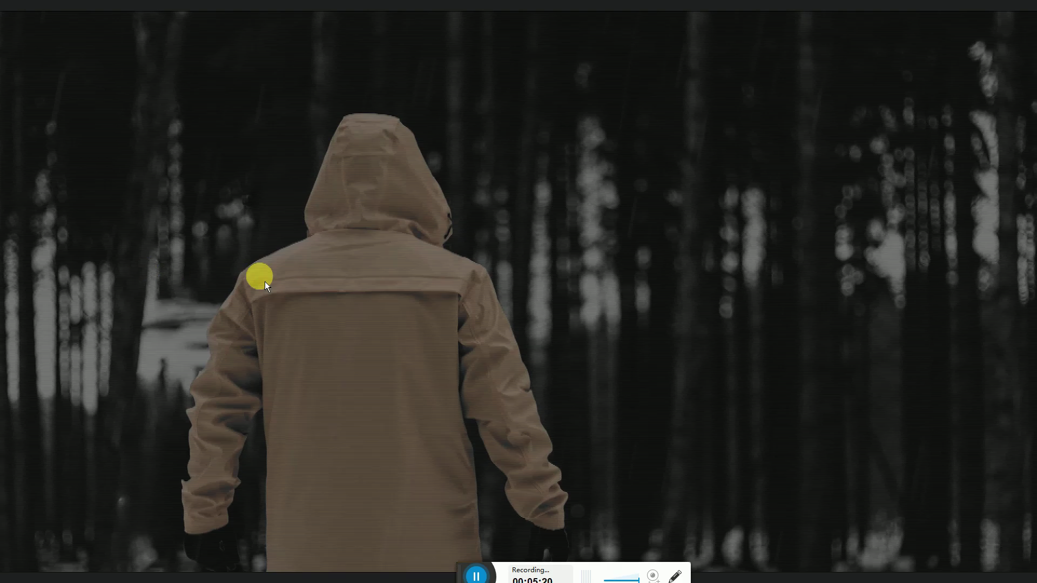
pyautogui.press('Escape')
pyautogui.click(81, 300)
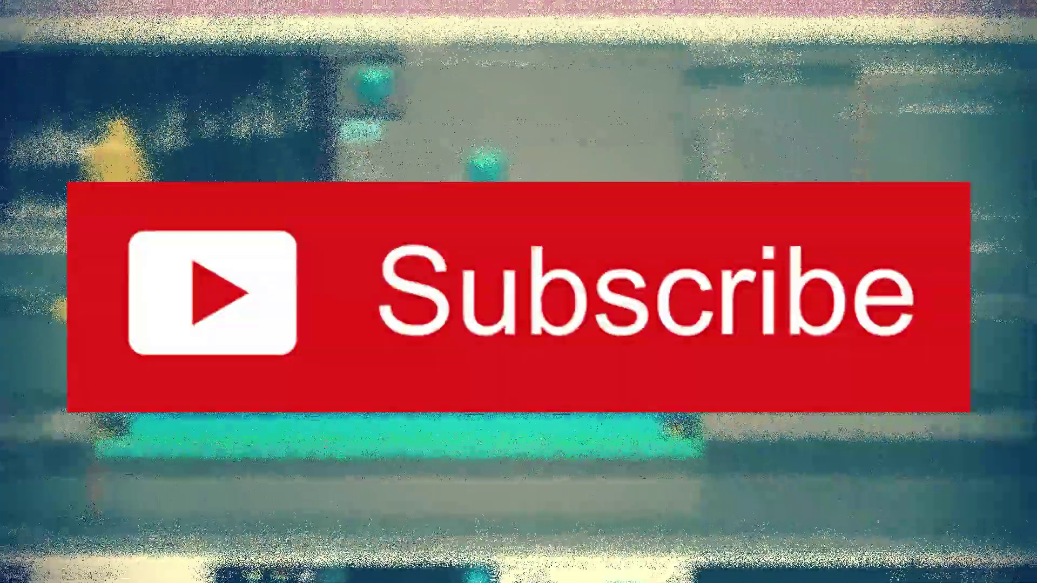